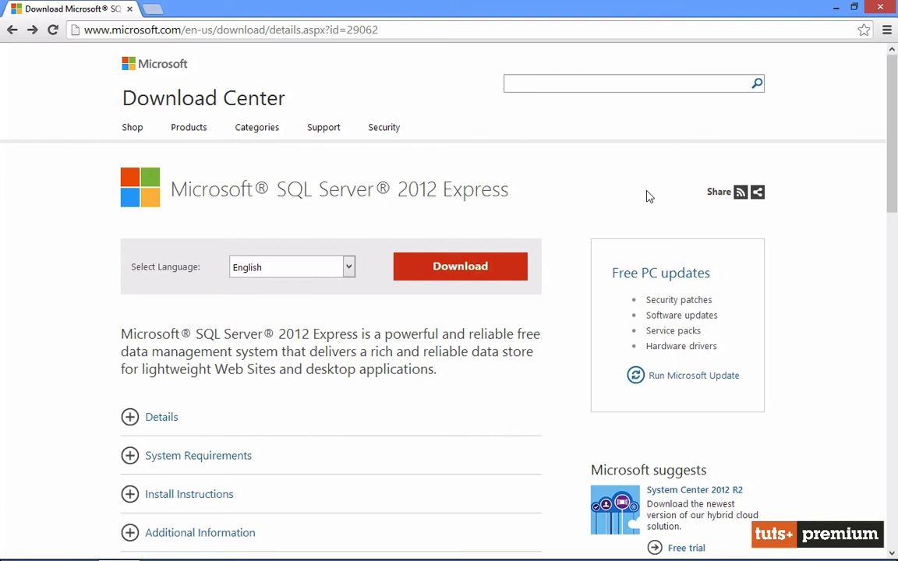
Download ENU\x86\SQLEXPRADV_x86_ENU.exe in English from the SQL Server 2012 Express page
{"action": "left_click", "coordinate": [447, 270]}
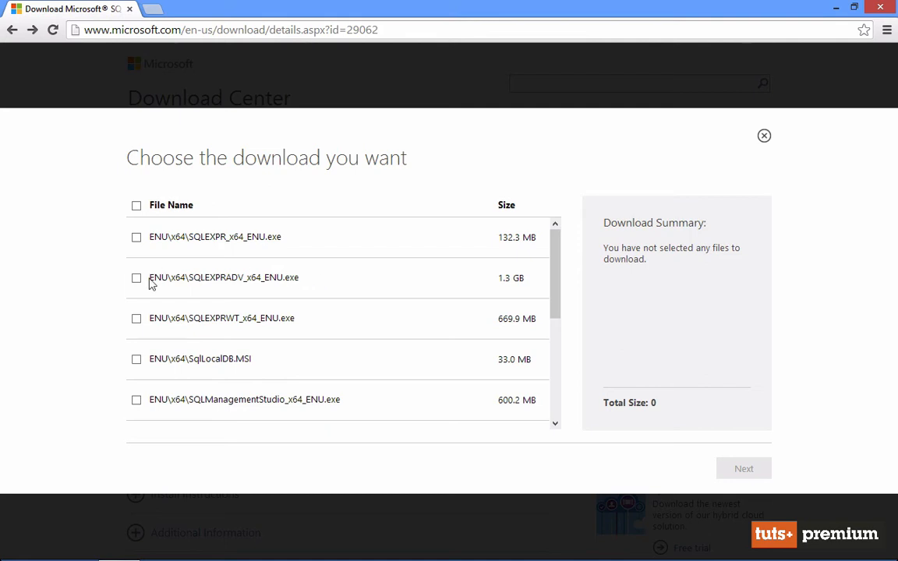
{"action": "left_click_drag", "start_coordinate": [152, 283], "coordinate": [335, 283]}
{"action": "left_click", "coordinate": [340, 286]}
{"action": "scroll", "coordinate": [343, 289], "scroll_direction": "down", "scroll_amount": 1}
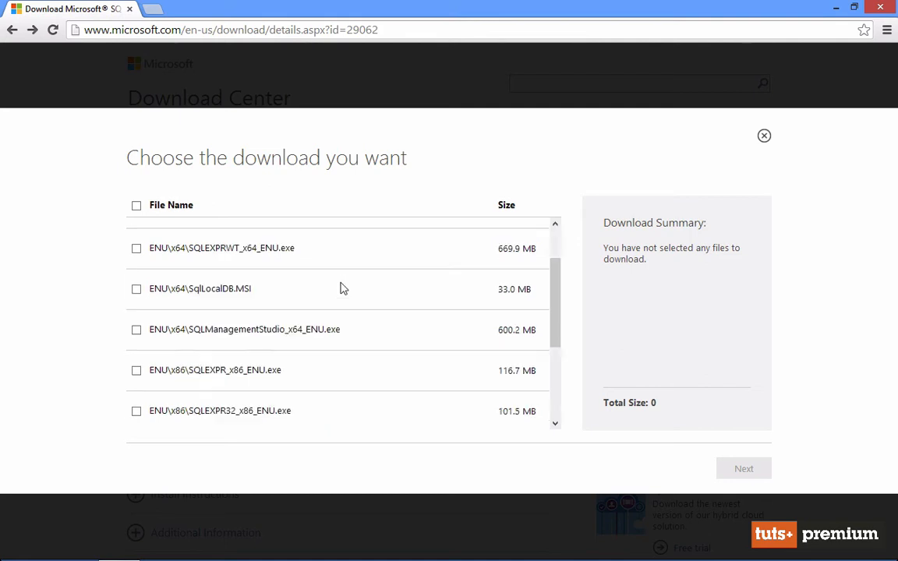
{"action": "scroll", "coordinate": [340, 289], "scroll_direction": "down", "scroll_amount": 4}
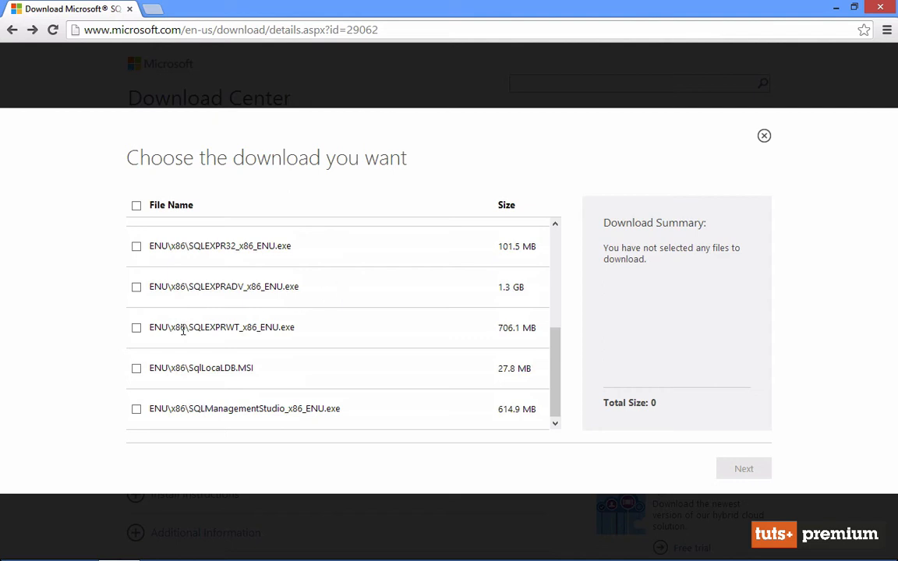
{"action": "left_click_drag", "start_coordinate": [152, 287], "coordinate": [331, 305]}
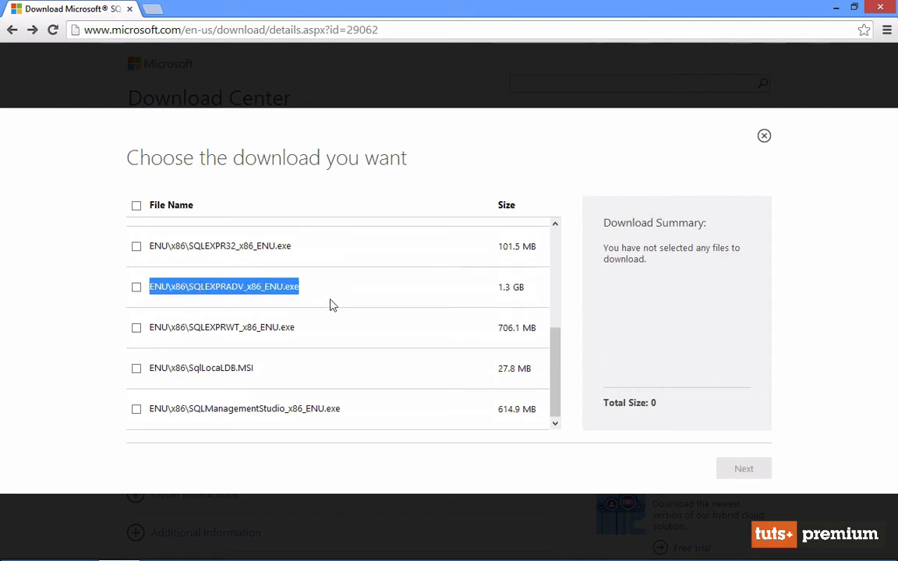
{"action": "left_click", "coordinate": [169, 299]}
{"action": "left_click", "coordinate": [136, 286]}
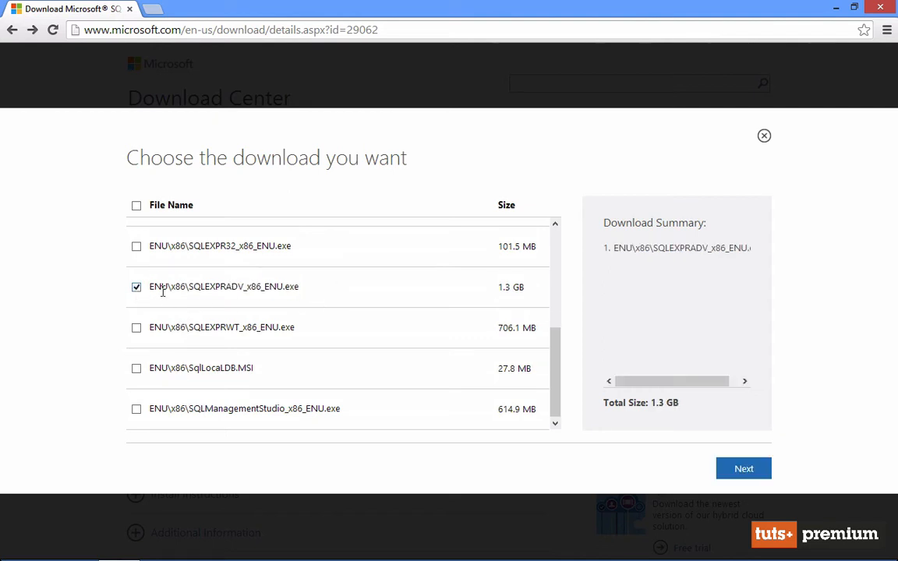
{"action": "left_click", "coordinate": [730, 471]}
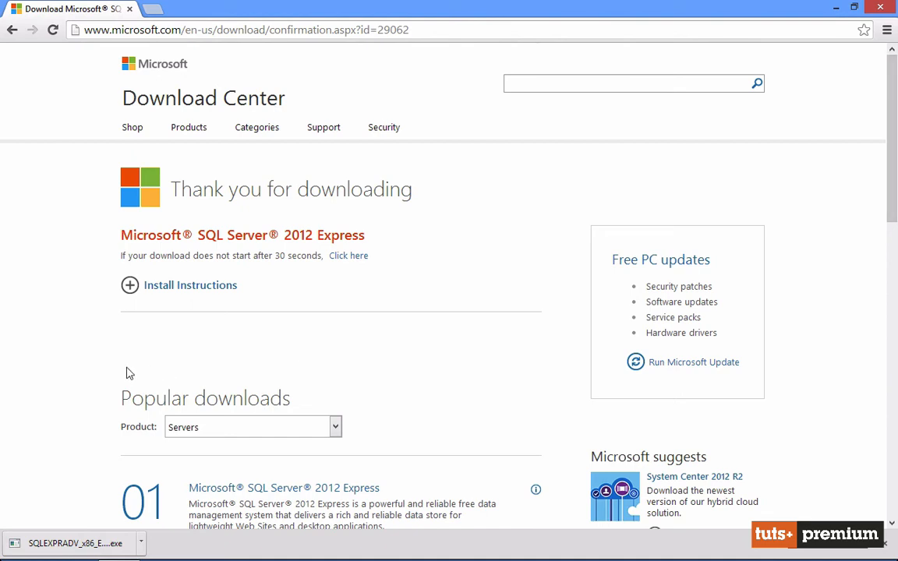
Run the downloaded SQLEXPRADV_x86_ENU.exe and start a new SQL Server stand-alone installation
{"action": "left_click", "coordinate": [49, 539]}
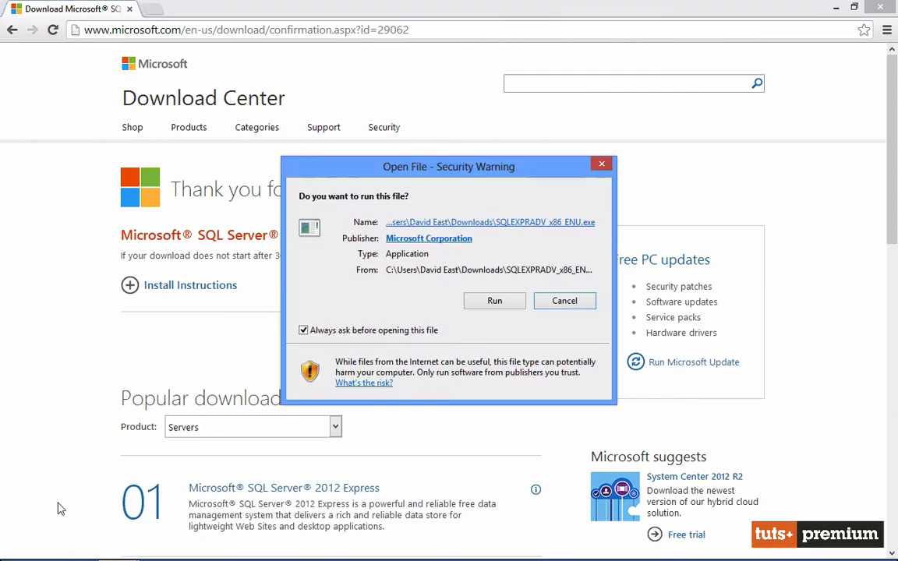
{"action": "left_click", "coordinate": [472, 305]}
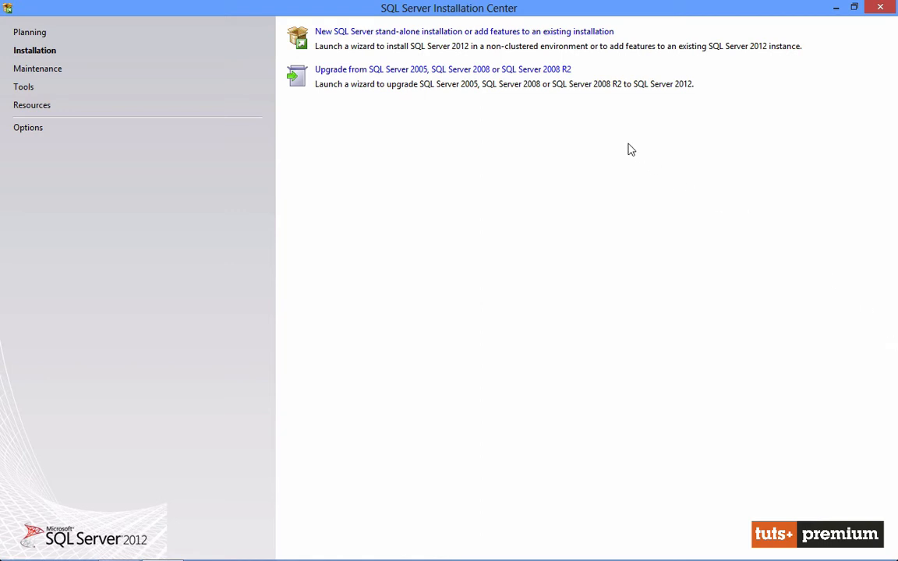
{"action": "left_click", "coordinate": [466, 35]}
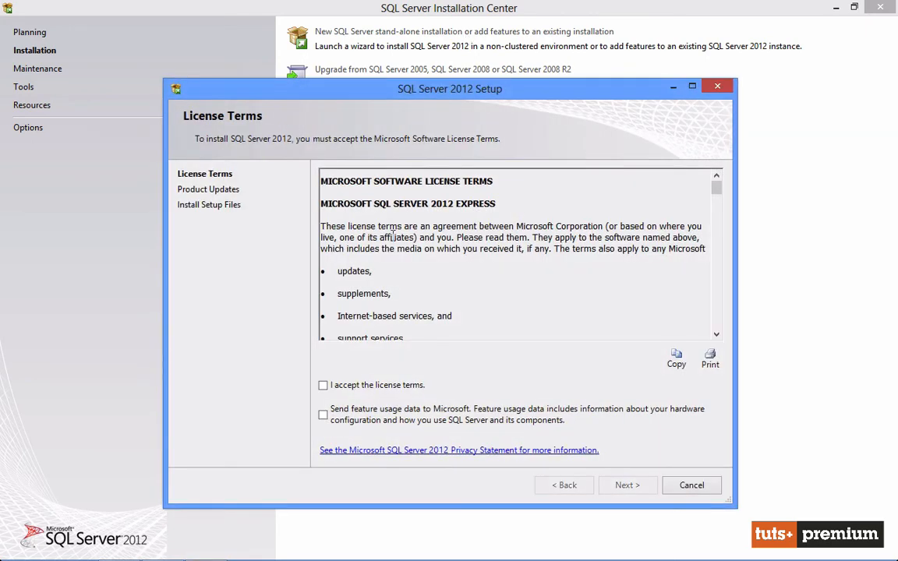
Accept the license terms and install the setup files with SQL Server product updates included, acknowledging the restart notice
{"action": "left_click", "coordinate": [347, 387]}
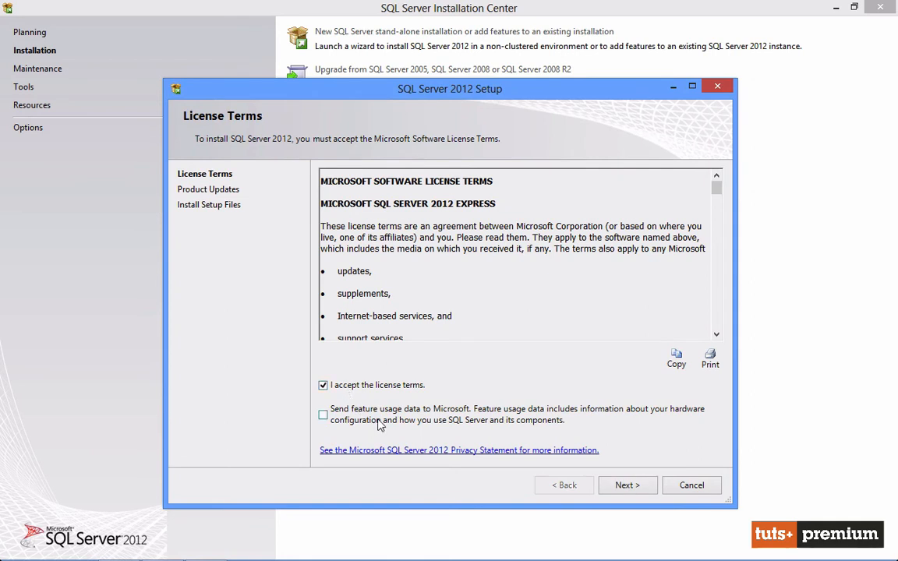
{"action": "left_click", "coordinate": [627, 484]}
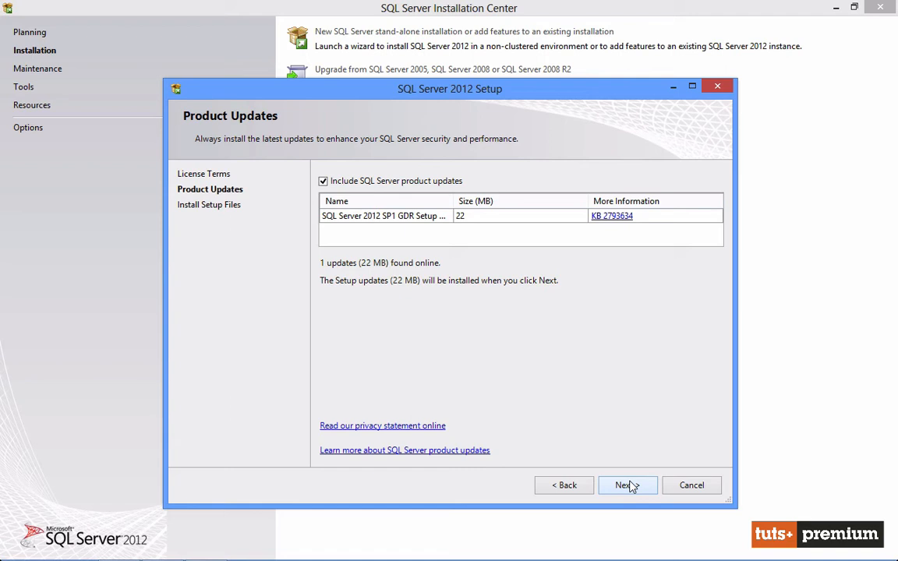
{"action": "left_click", "coordinate": [627, 485]}
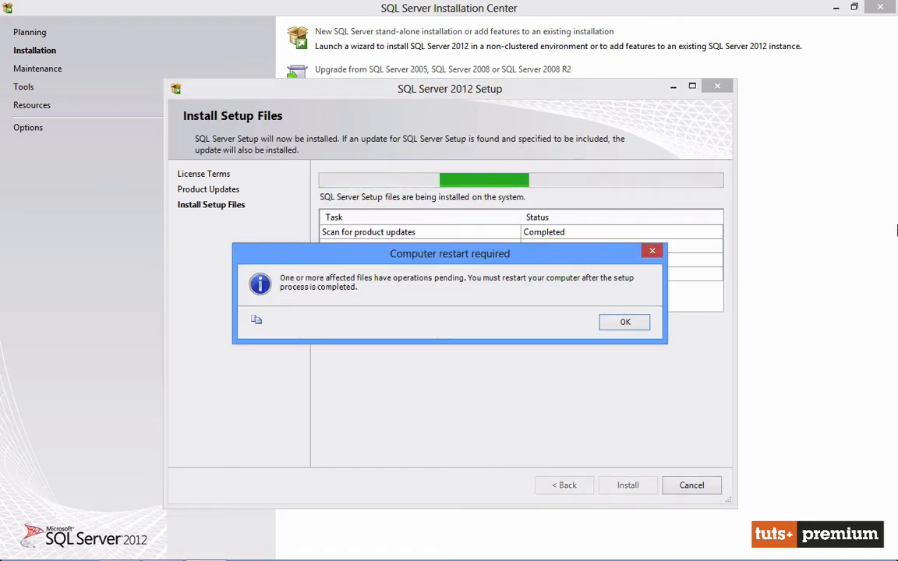
{"action": "left_click", "coordinate": [634, 324]}
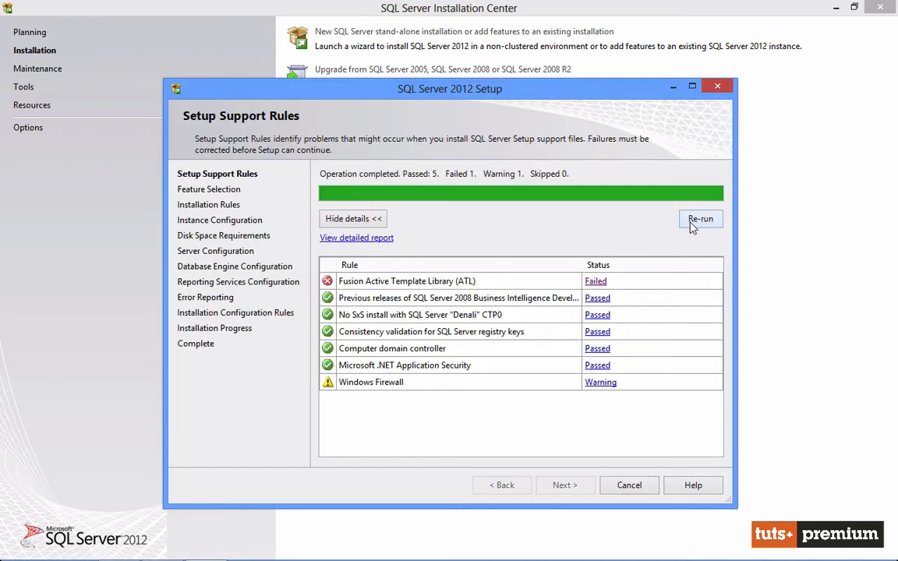
{"action": "left_click", "coordinate": [697, 221]}
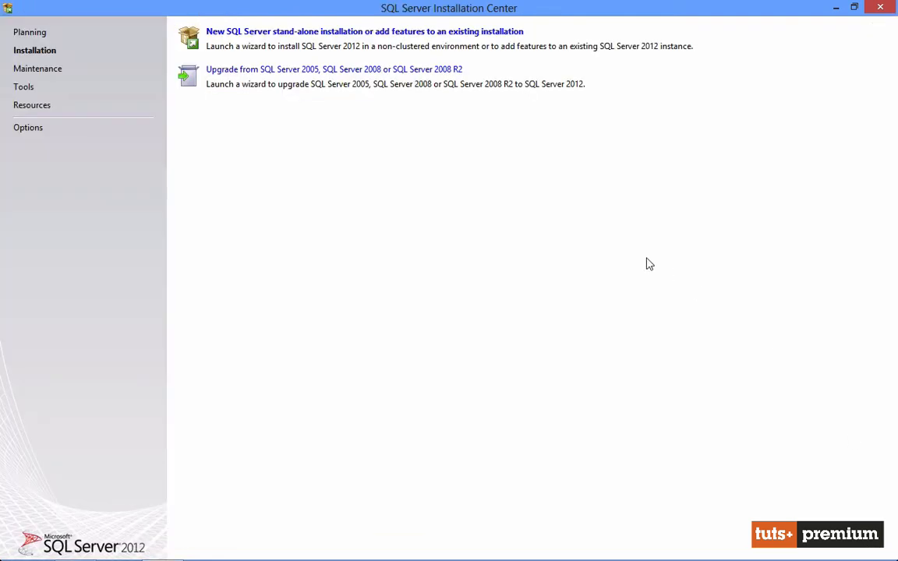
Start the stand-alone installation again, proceed past the product updates and accept the license terms
{"action": "left_click", "coordinate": [287, 36]}
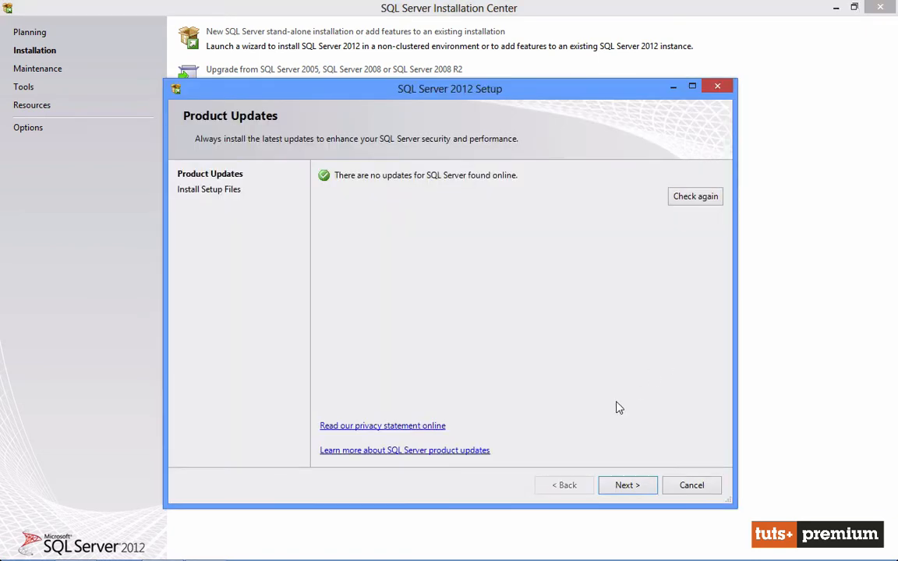
{"action": "left_click", "coordinate": [625, 487]}
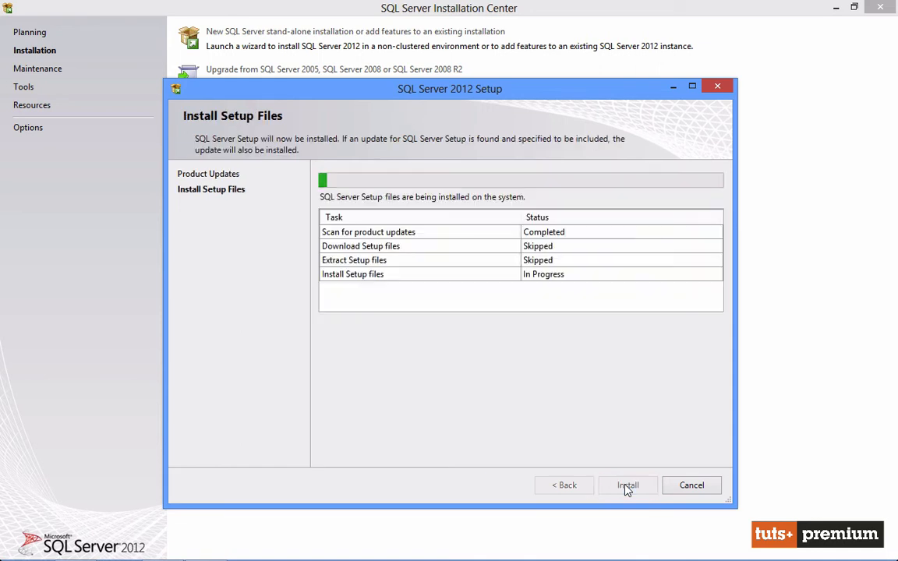
{"action": "left_click", "coordinate": [323, 385]}
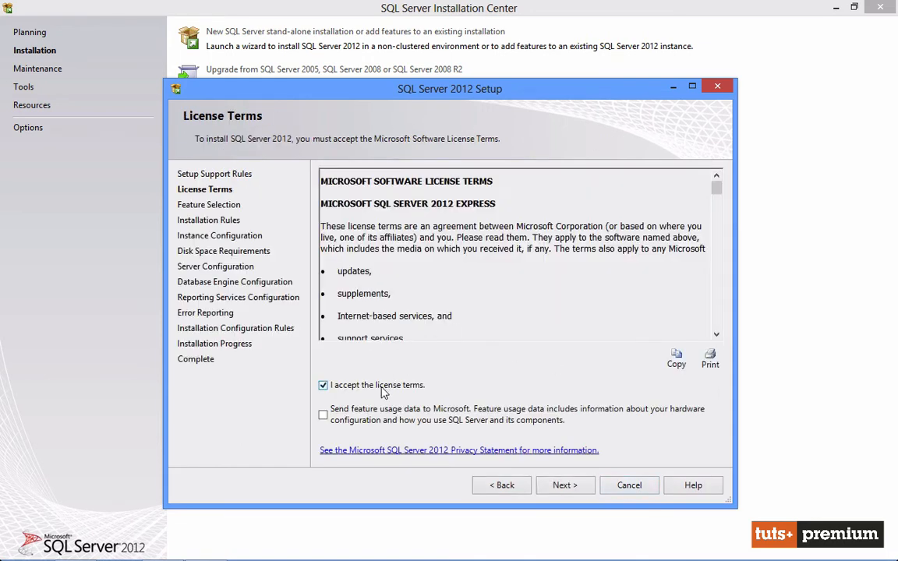
{"action": "left_click", "coordinate": [575, 485]}
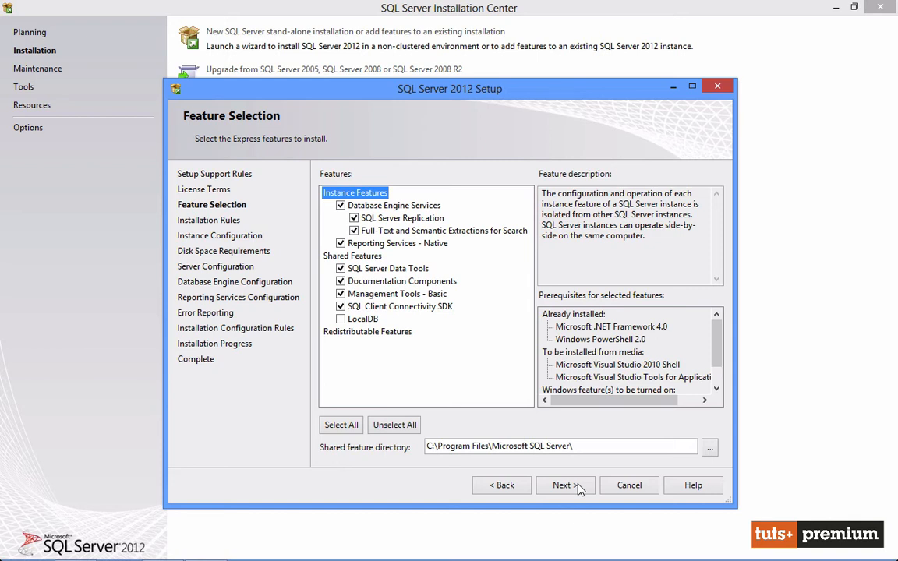
Accept the default feature selection, the named instance SQLExpress and the default service accounts
{"action": "left_click", "coordinate": [577, 486]}
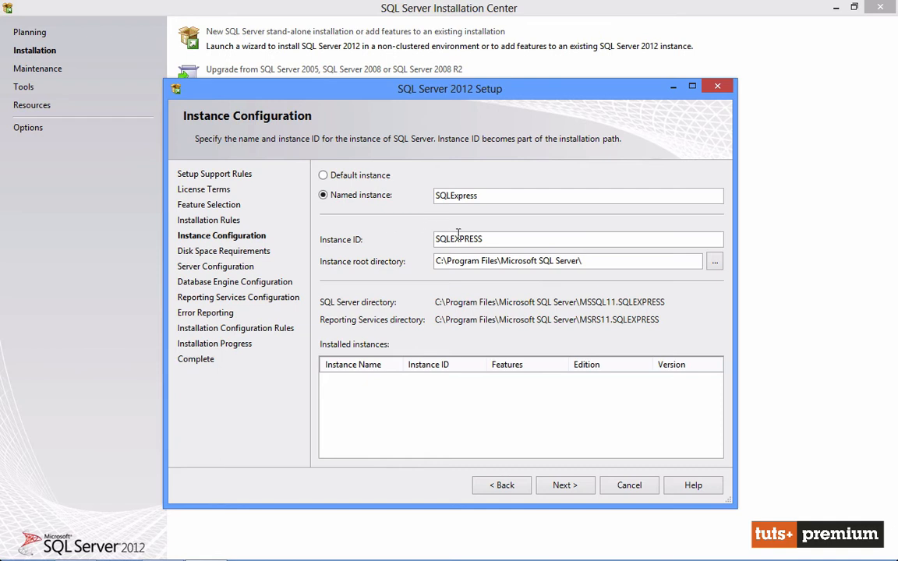
{"action": "left_click", "coordinate": [563, 483]}
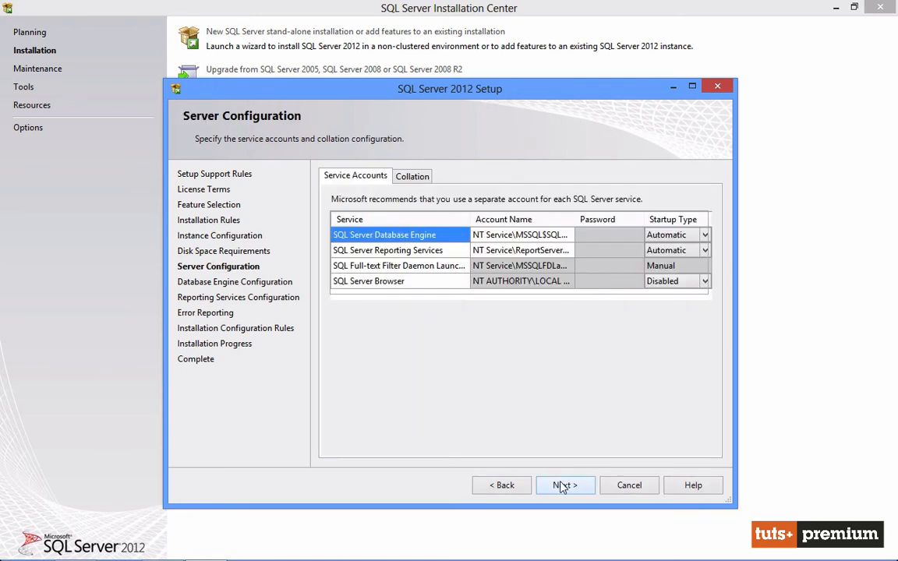
{"action": "left_click", "coordinate": [563, 485]}
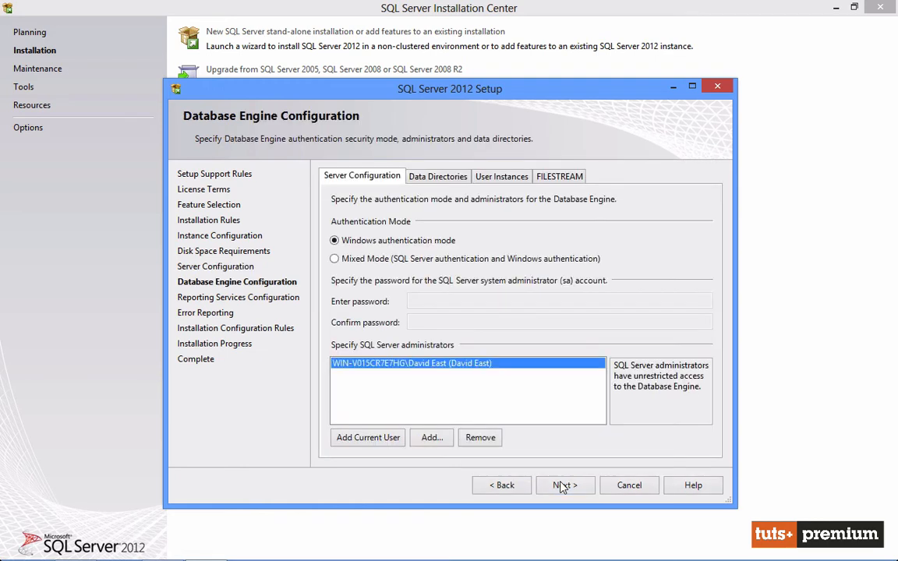
Set Database Engine authentication to Mixed Mode and enter and confirm the sa account password
{"action": "left_click", "coordinate": [364, 265]}
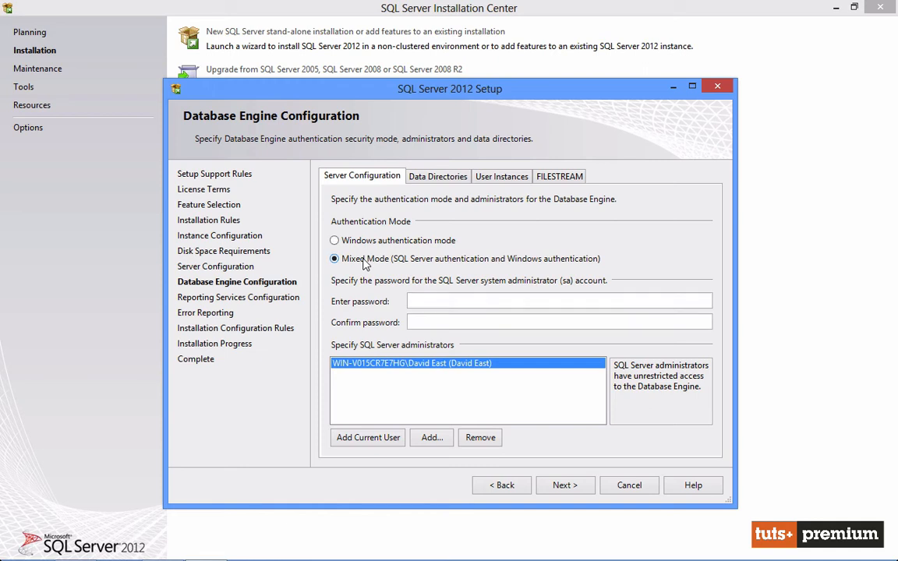
{"action": "left_click", "coordinate": [434, 301]}
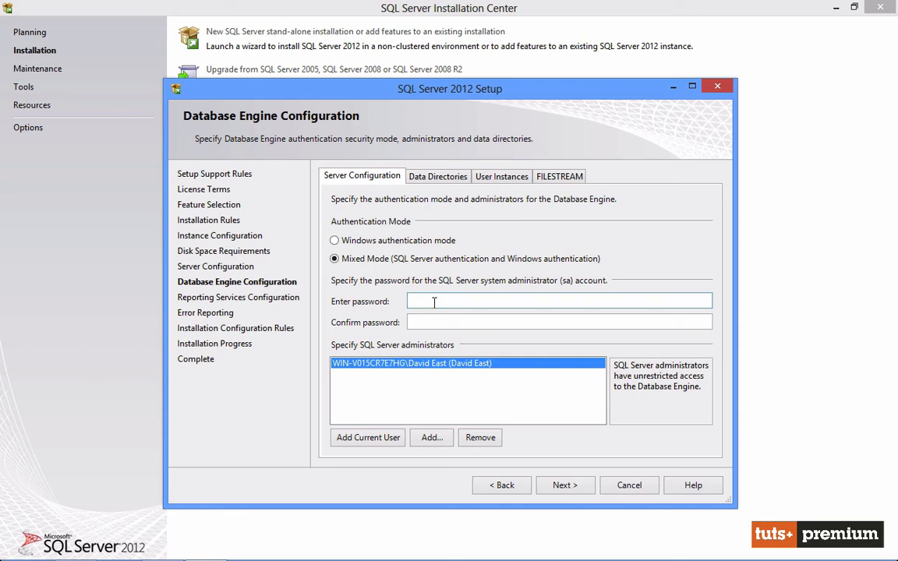
{"action": "type", "text": "********"}
{"action": "key", "text": "Tab"}
{"action": "type", "text": "********"}
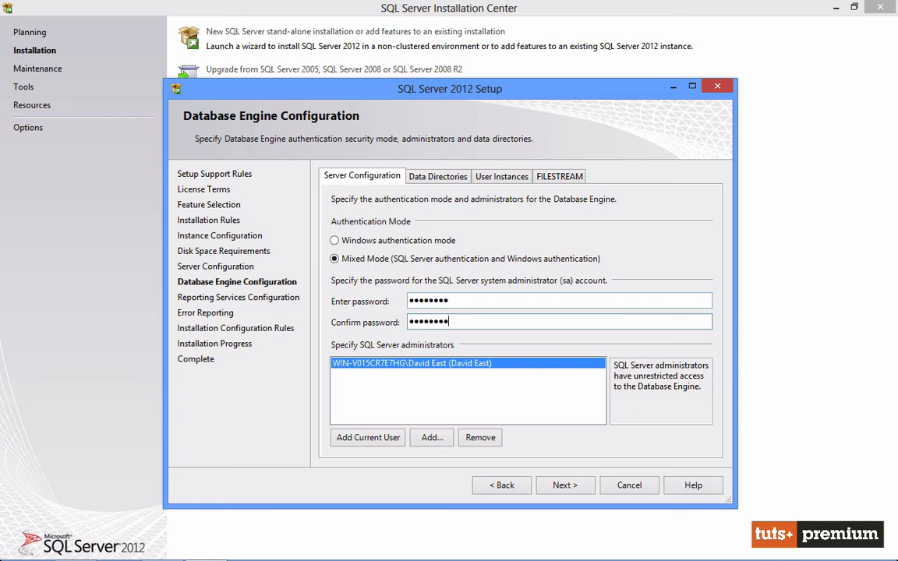
{"action": "left_click", "coordinate": [566, 488]}
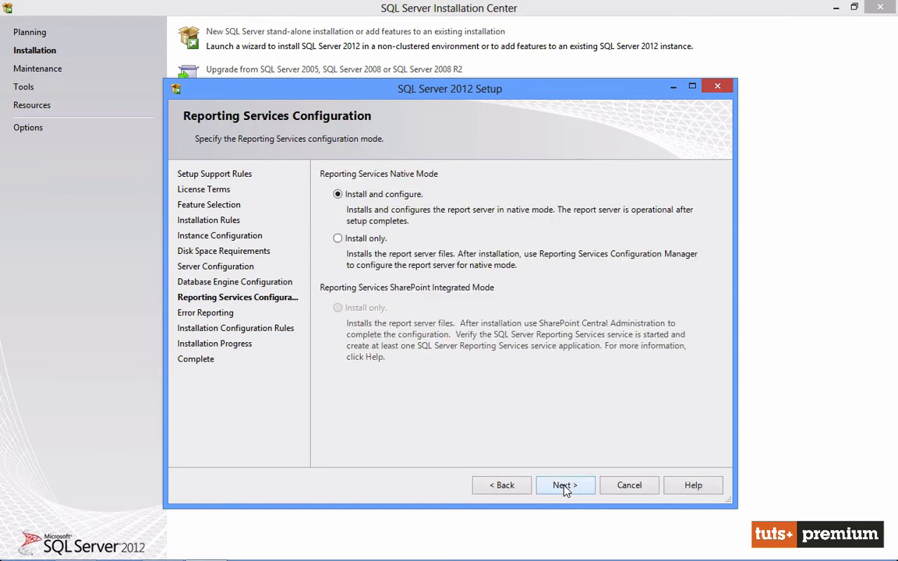
Keep Reporting Services on Install and configure, enable sending error reports to Microsoft, and complete the SQL Server setup
{"action": "left_click", "coordinate": [566, 488]}
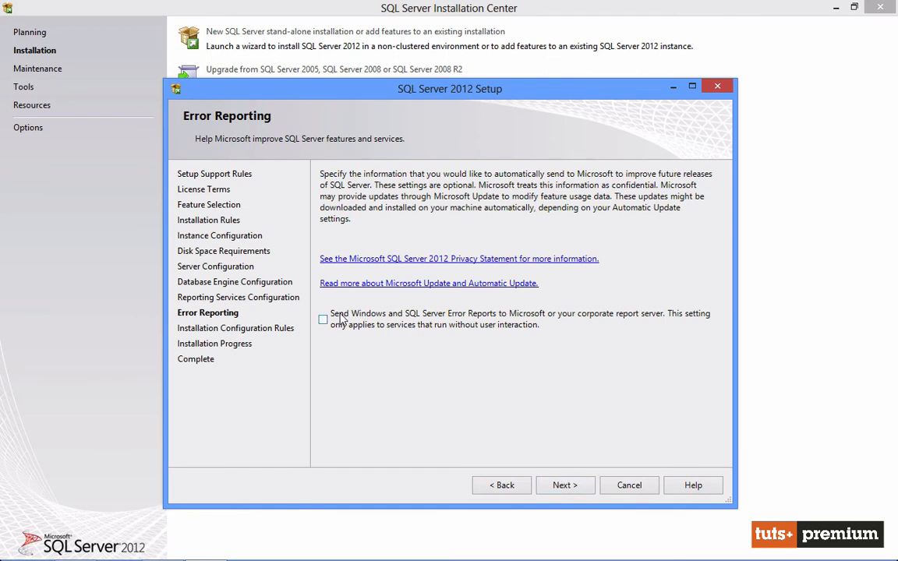
{"action": "left_click", "coordinate": [337, 321]}
{"action": "left_click", "coordinate": [557, 489]}
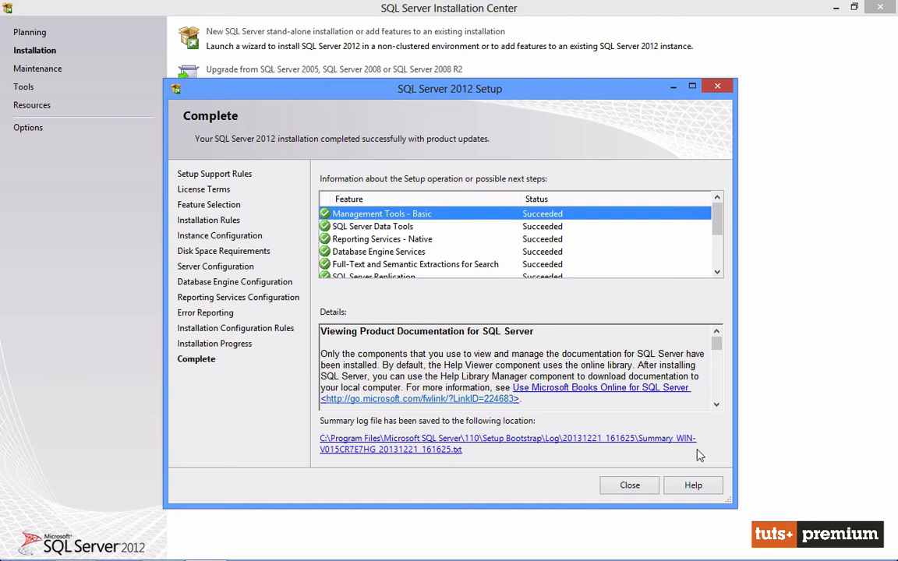
{"action": "left_click", "coordinate": [630, 485]}
Search the installed apps for "sql studio" and launch SQL Server Management Studio
{"action": "left_click", "coordinate": [12, 550]}
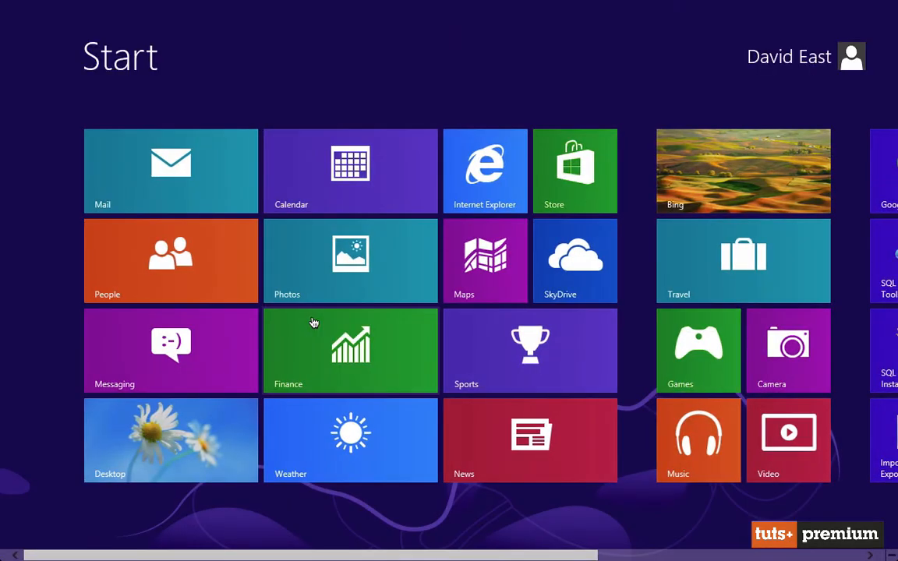
{"action": "type", "text": "v"}
{"action": "type", "text": "sql studio"}
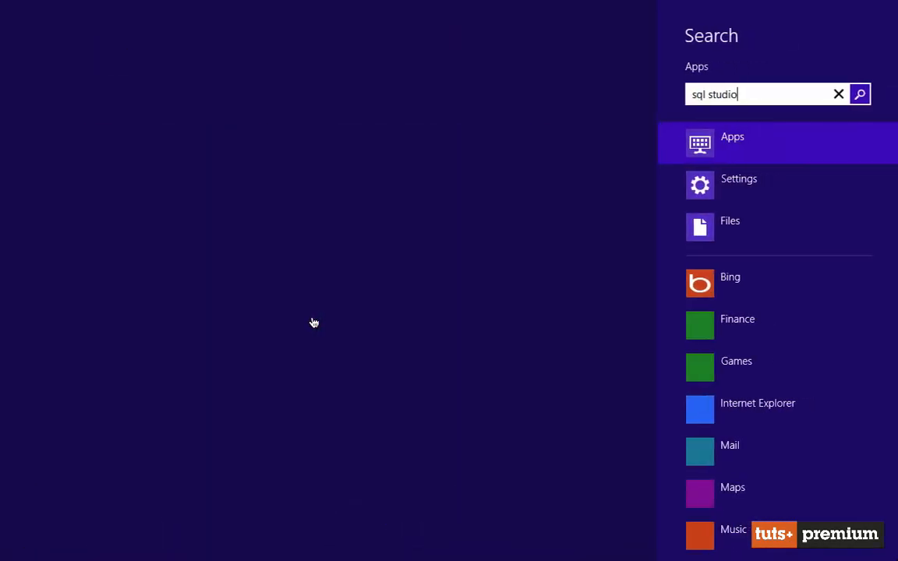
{"action": "left_click", "coordinate": [143, 118]}
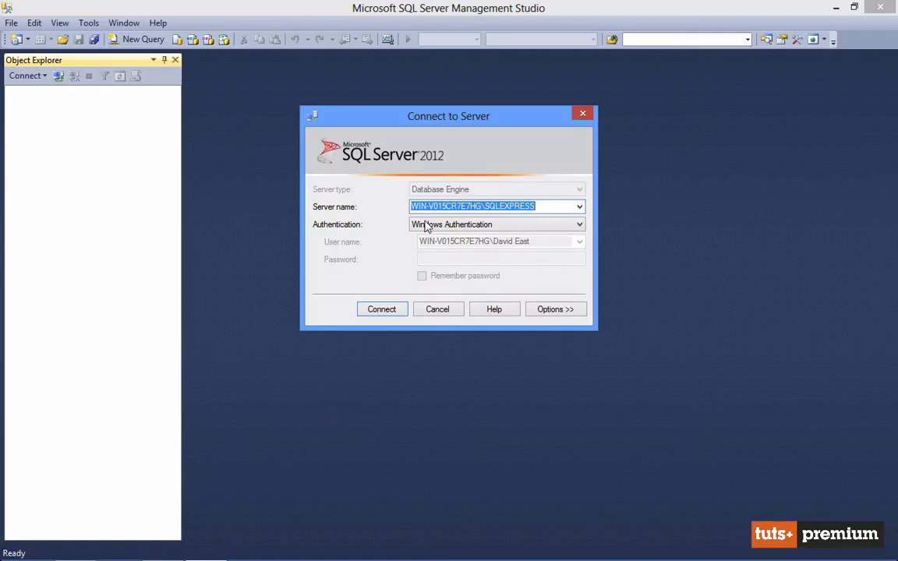
Connect to the WIN-V015CR7E7HG\SQLEXPRESS Database Engine using Windows Authentication
{"action": "left_click", "coordinate": [420, 206]}
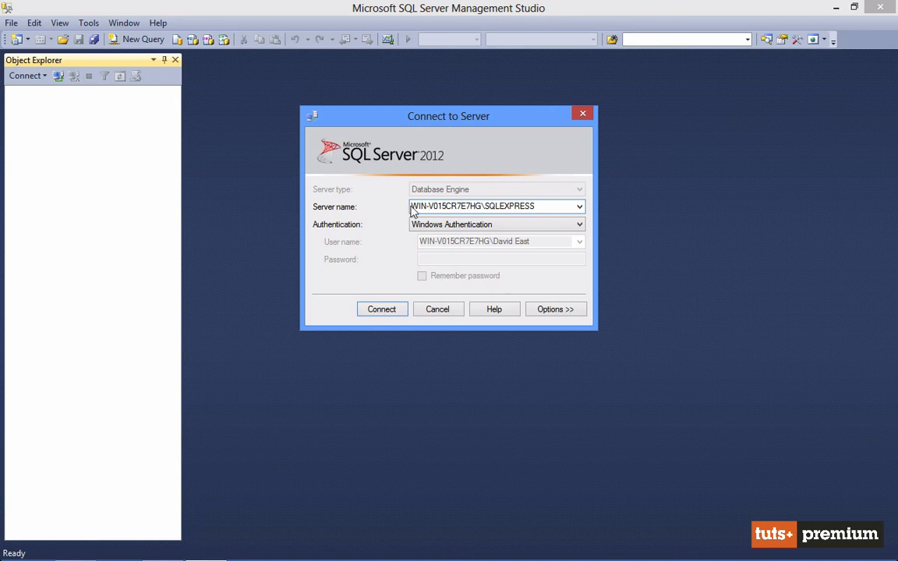
{"action": "left_click_drag", "start_coordinate": [412, 206], "coordinate": [539, 207]}
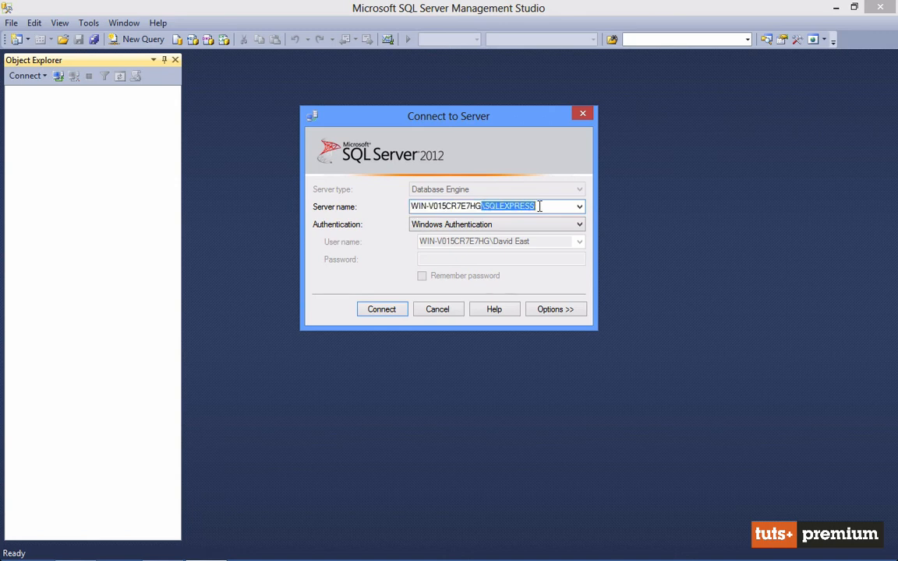
{"action": "left_click", "coordinate": [539, 207]}
{"action": "left_click", "coordinate": [491, 225]}
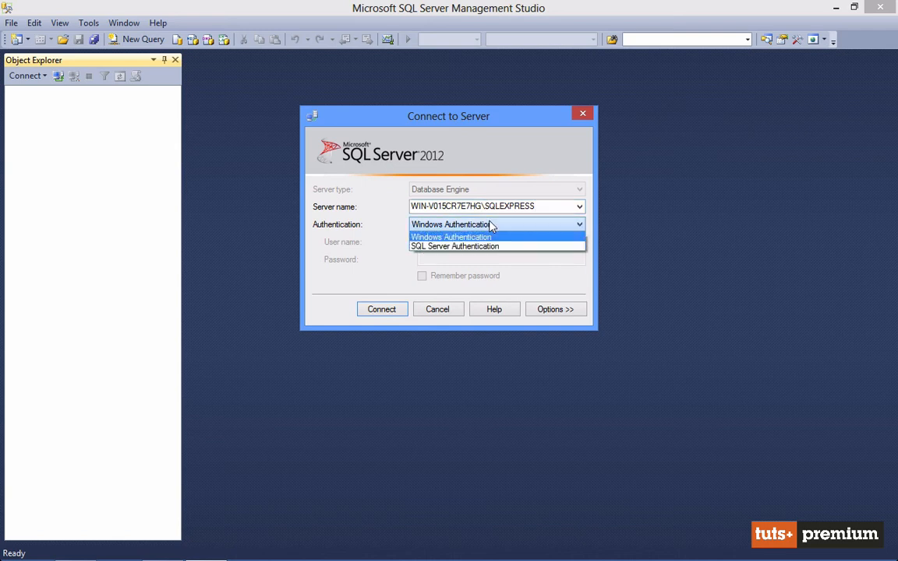
{"action": "left_click", "coordinate": [486, 246]}
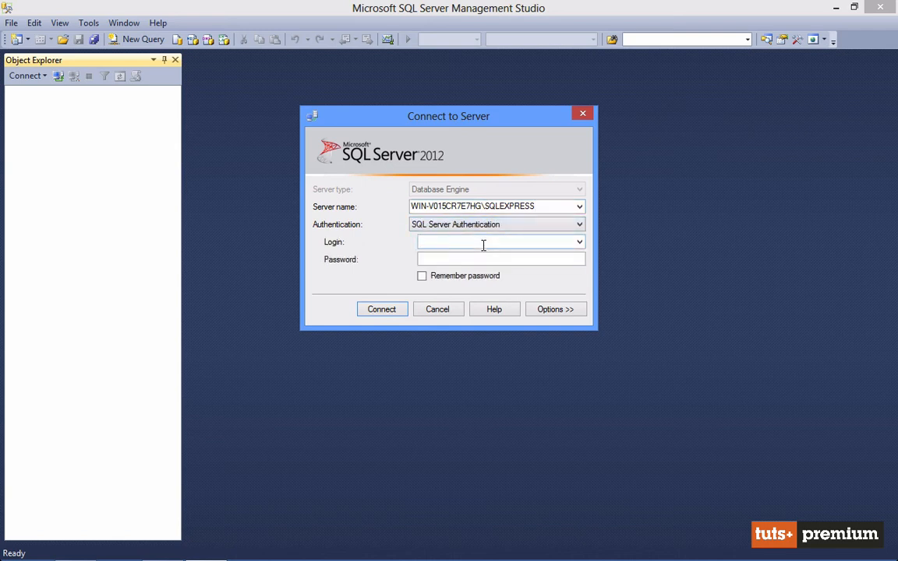
{"action": "left_click", "coordinate": [492, 225]}
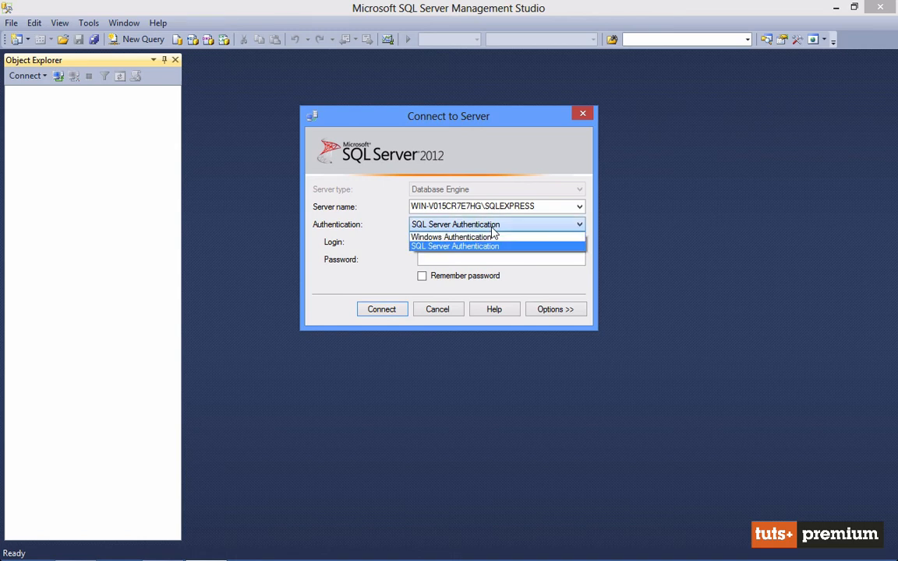
{"action": "left_click", "coordinate": [490, 238]}
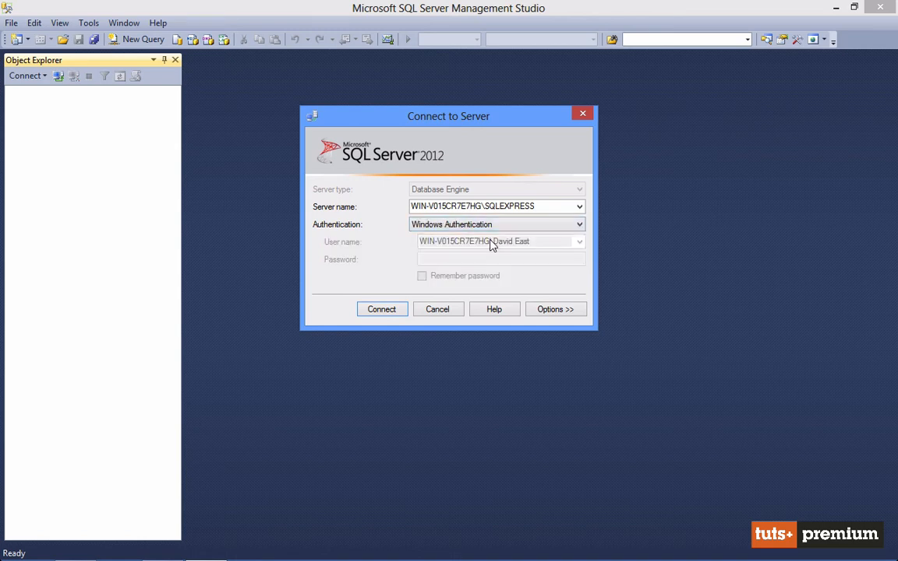
{"action": "left_click", "coordinate": [381, 310]}
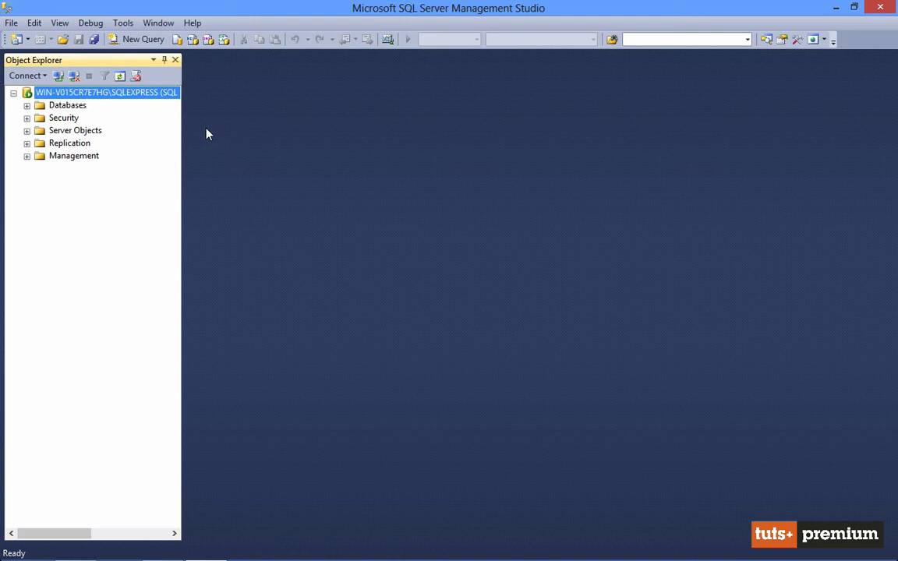
Create a new database named Test on the server with the default owner and file settings
{"action": "left_click", "coordinate": [27, 106]}
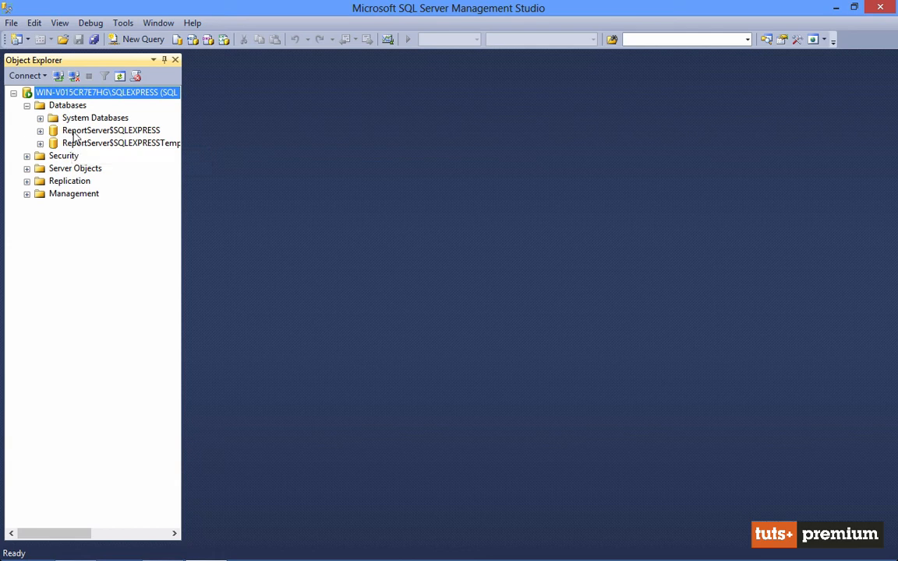
{"action": "right_click", "coordinate": [67, 109]}
{"action": "left_click", "coordinate": [94, 115]}
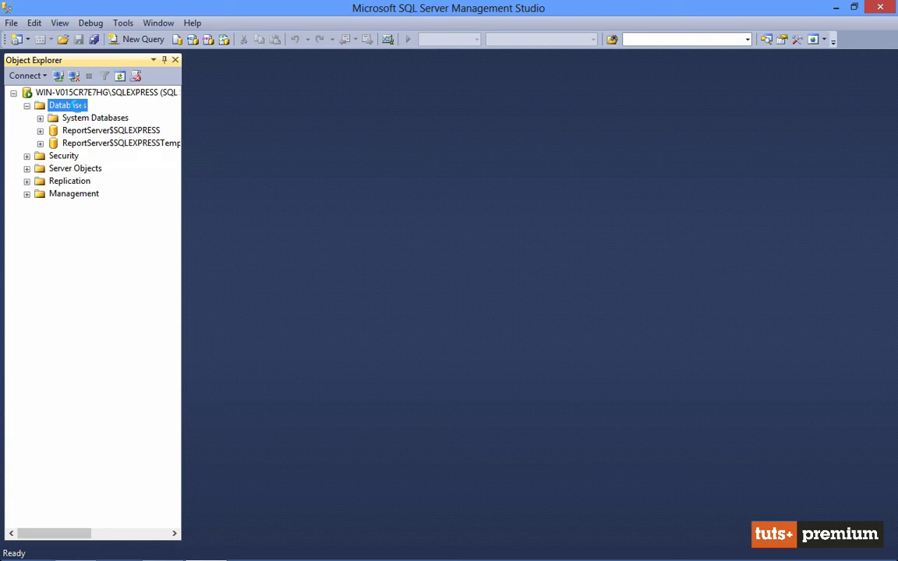
{"action": "type", "text": "Test"}
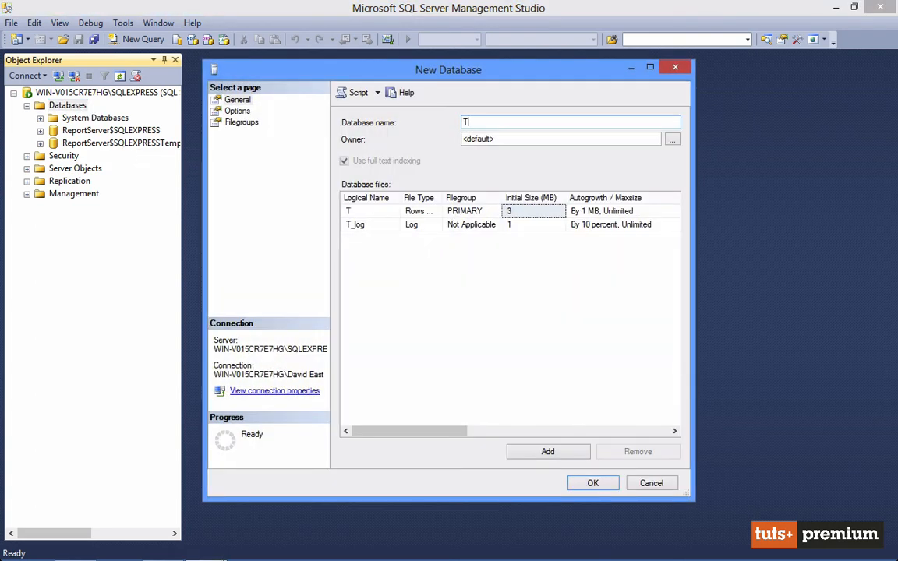
{"action": "left_click", "coordinate": [593, 483]}
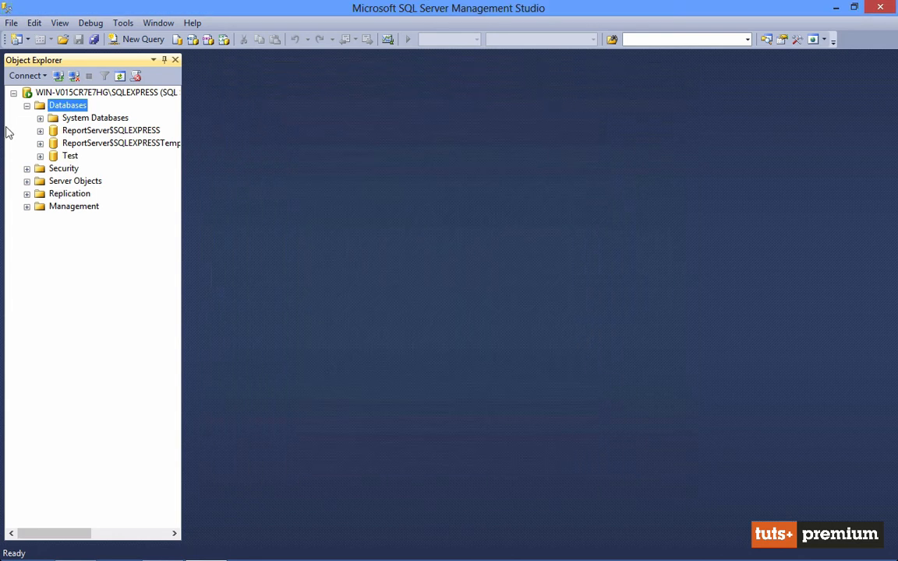
Expand the Test database and start a new table in the table designer
{"action": "left_click", "coordinate": [40, 156]}
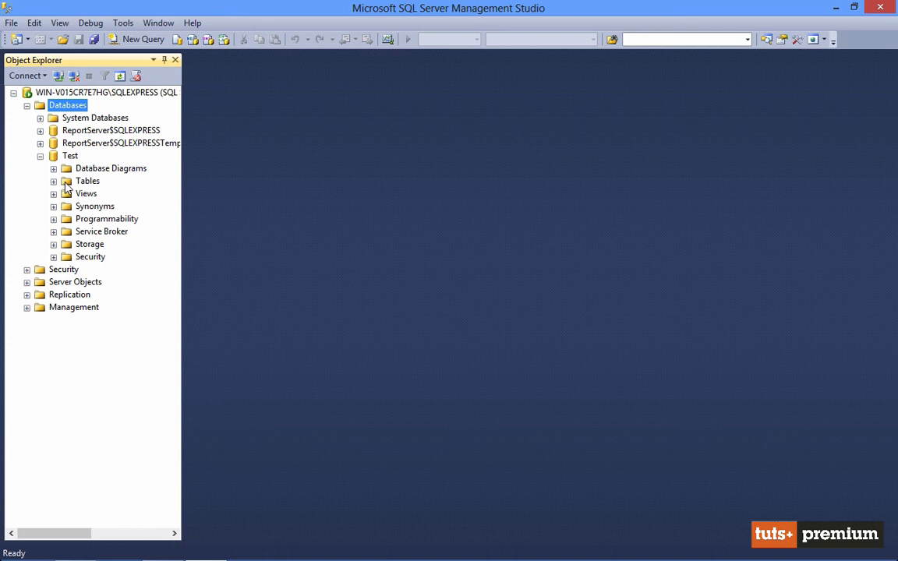
{"action": "right_click", "coordinate": [69, 182]}
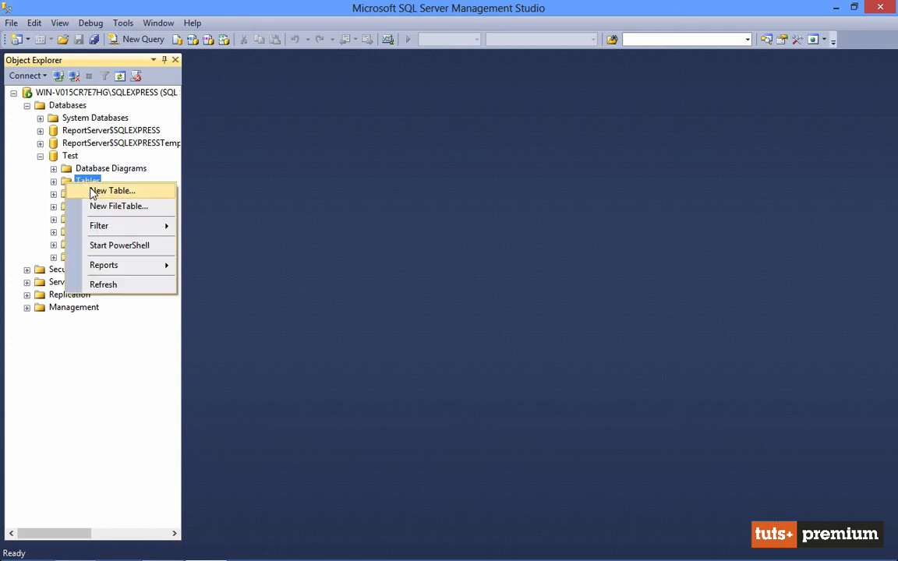
{"action": "left_click", "coordinate": [109, 191]}
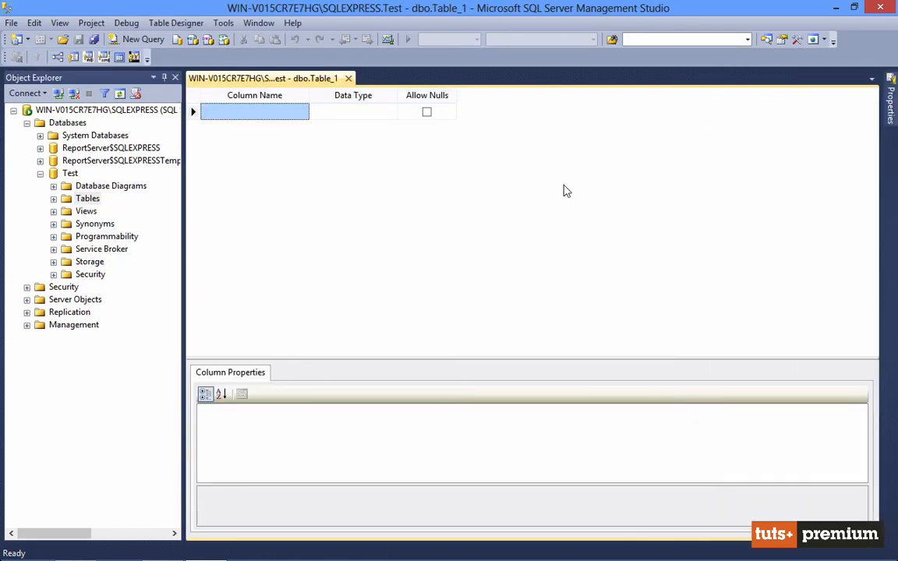
{"action": "left_click", "coordinate": [281, 112]}
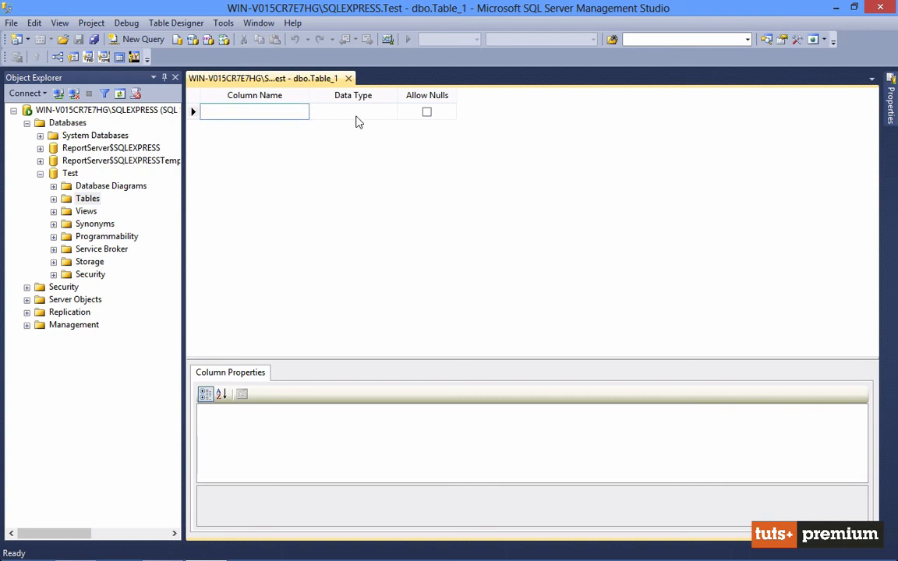
Open a new query on the Test database and write CREATE TABLE Test with a single column, TestId INT
{"action": "left_click", "coordinate": [130, 40]}
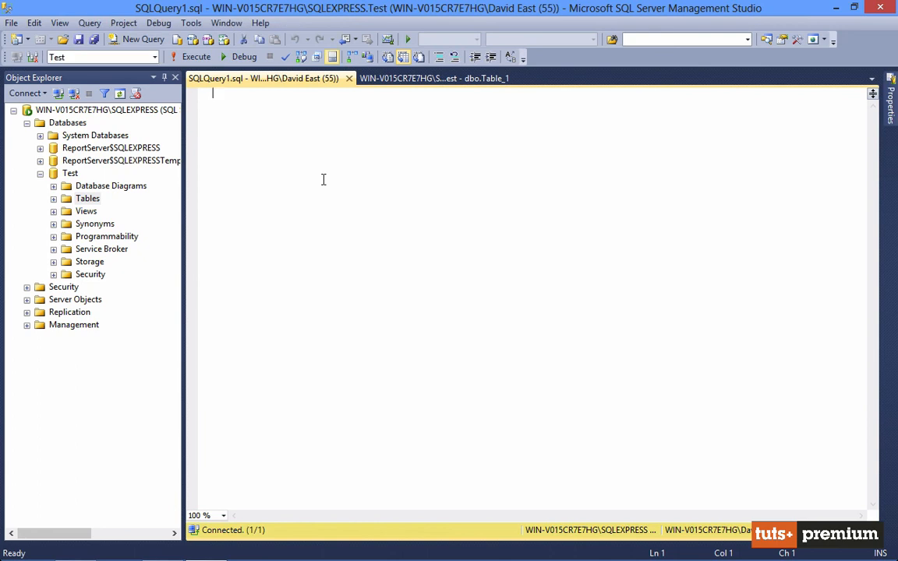
{"action": "type", "text": "C"}
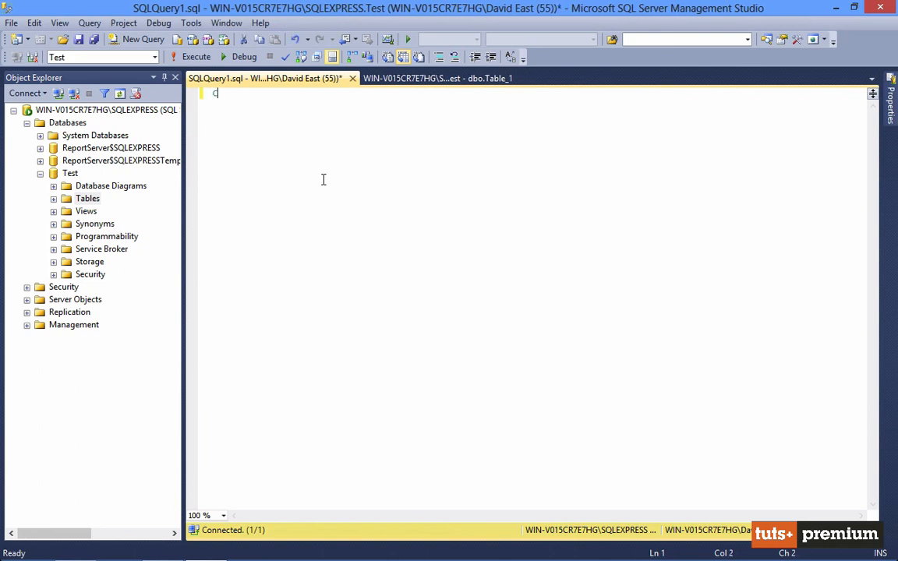
{"action": "type", "text": "REATE TABLE Tes"}
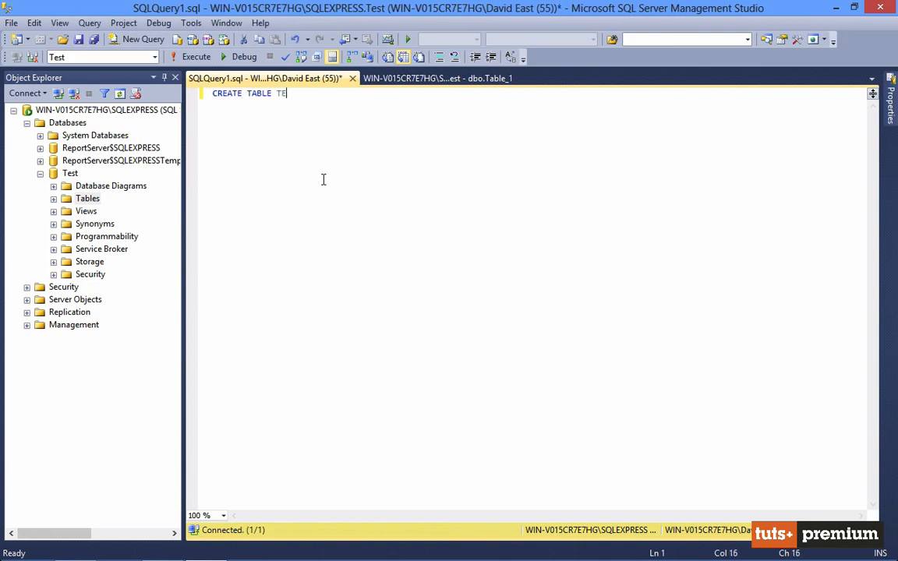
{"action": "key", "text": "BackSpace"}
{"action": "type", "text": "st ("}
{"action": "key", "text": "Return"}
{"action": "key", "text": "Return"}
{"action": "type", "text": ");"}
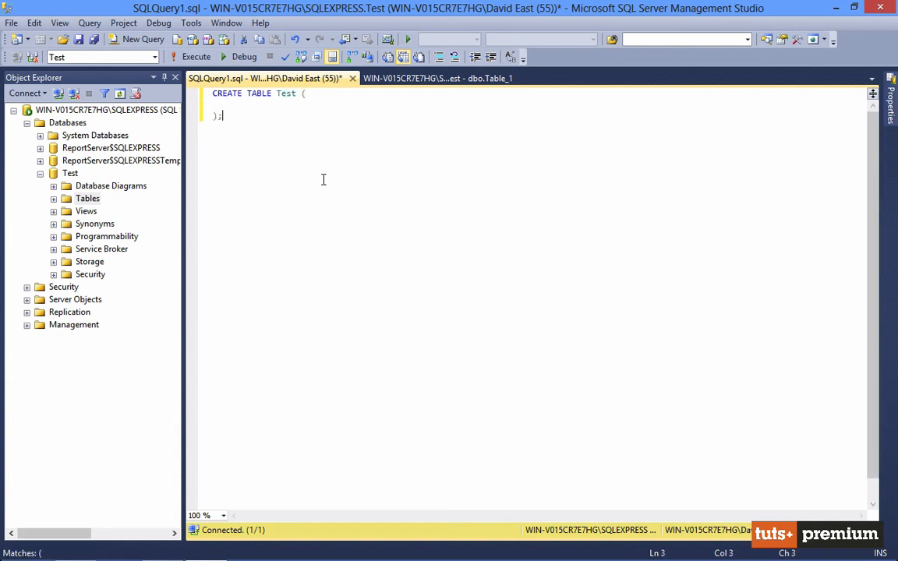
{"action": "key", "text": "Up"}
{"action": "key", "text": "Tab"}
{"action": "type", "text": "TestId INT"}
{"action": "key", "text": "Down"}
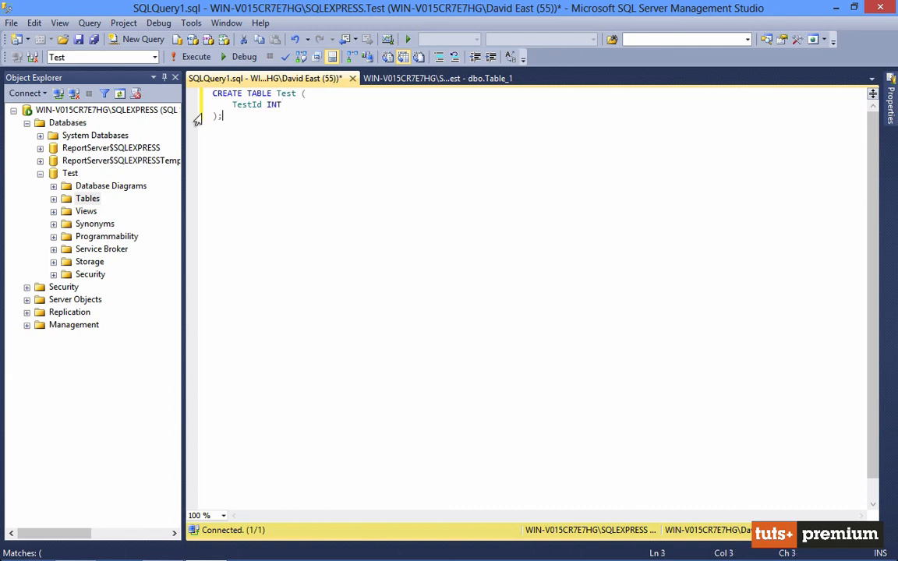
Execute the query and select the dbo.Test table among the Test database's tables
{"action": "left_click", "coordinate": [205, 65]}
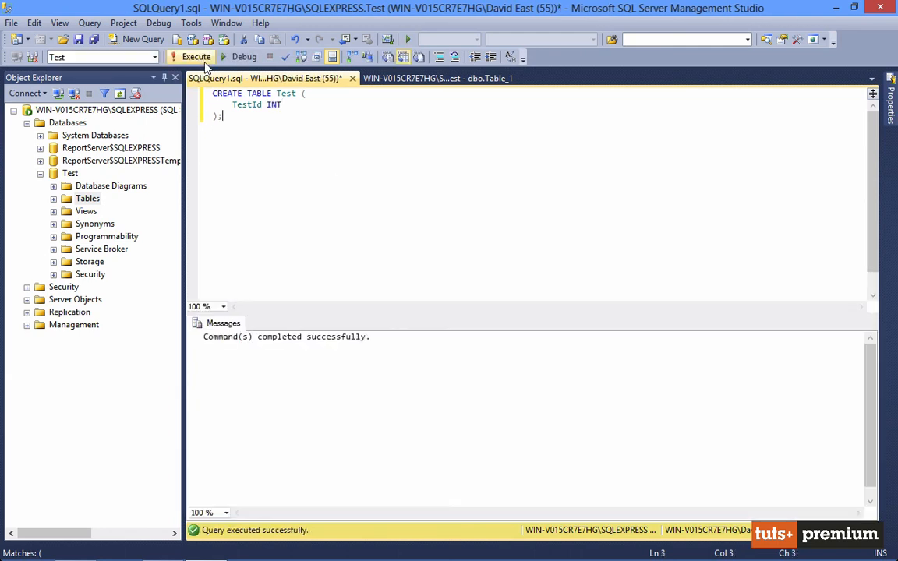
{"action": "left_click", "coordinate": [53, 198]}
{"action": "left_click", "coordinate": [102, 238]}
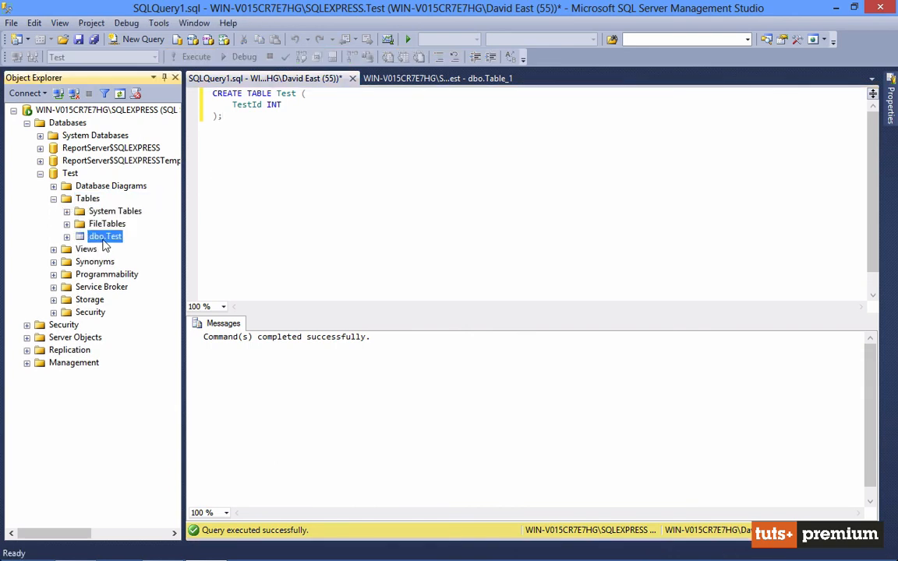
Below the first statement, write a CREATE TABLE Test2 statement with a single column, TestId2 INT
{"action": "left_click", "coordinate": [401, 190]}
{"action": "key", "text": "Return"}
{"action": "key", "text": "Return"}
{"action": "type", "text": "CREATE "}
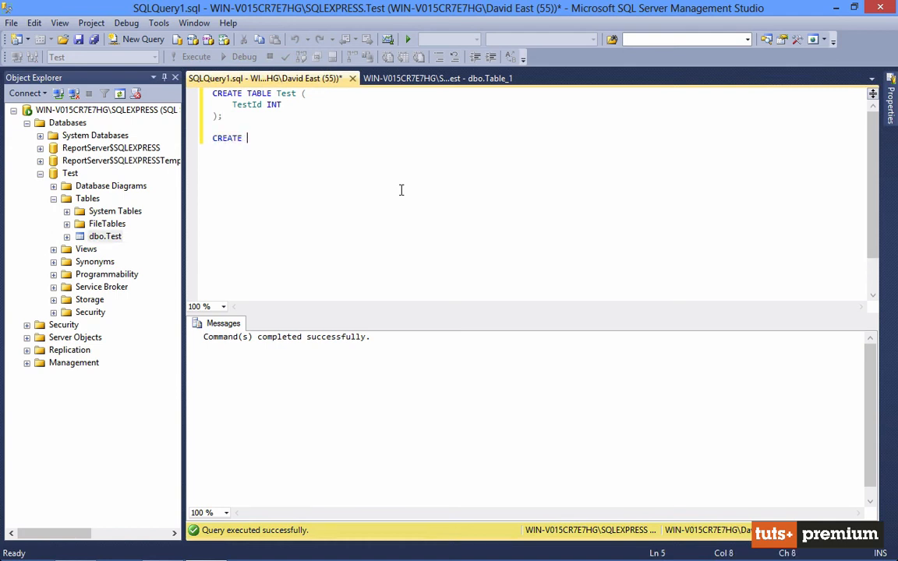
{"action": "type", "text": "TABLE Test2 ("}
{"action": "key", "text": "Return"}
{"action": "key", "text": "Return"}
{"action": "type", "text": ");"}
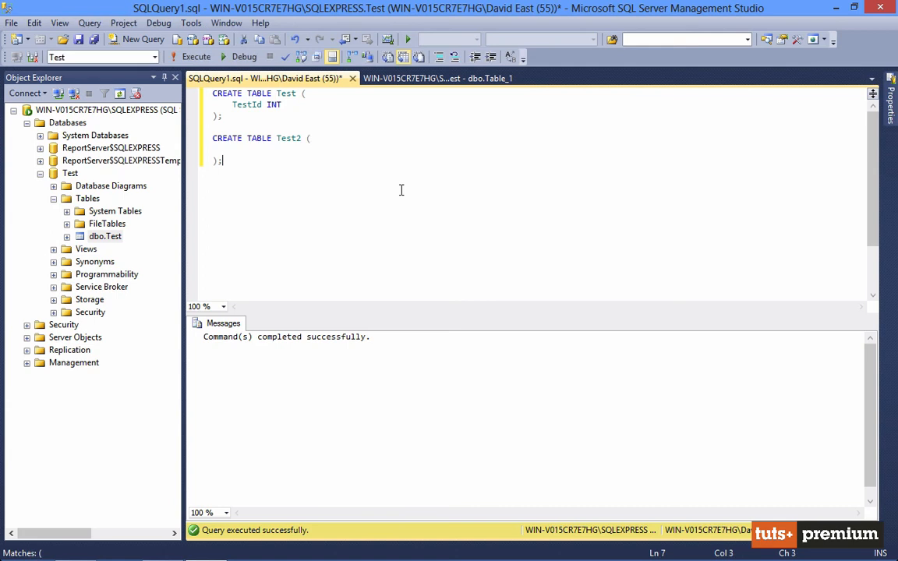
{"action": "key", "text": "Up"}
{"action": "key", "text": "Tab"}
{"action": "type", "text": "TestId2 INT"}
{"action": "key", "text": "Down"}
Select only the CREATE TABLE Test2 statement and execute it
{"action": "key", "text": "shift+Up"}
{"action": "key", "text": "shift+Up"}
{"action": "key", "text": "shift+Home"}
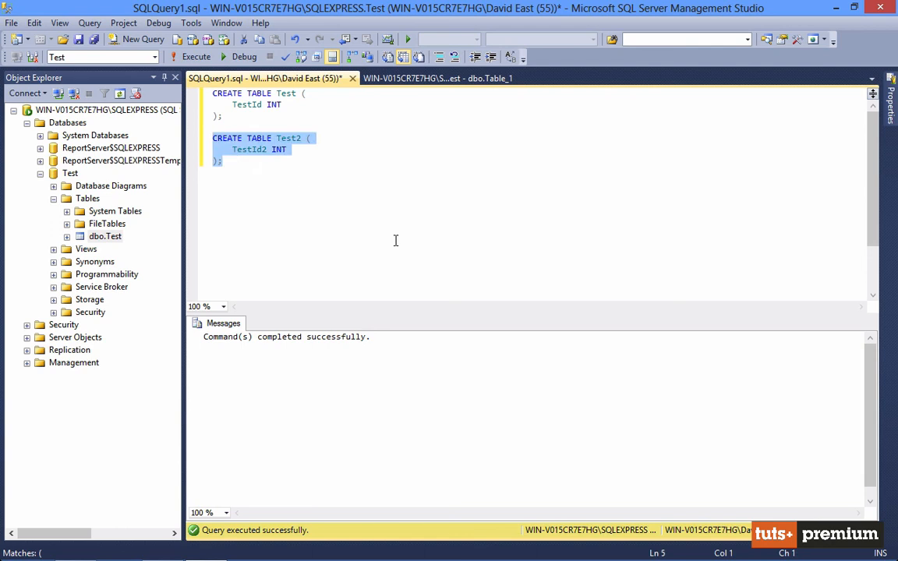
{"action": "left_click", "coordinate": [194, 58]}
Refresh the Test database's Tables folder and select the dbo.Test2 table
{"action": "right_click", "coordinate": [87, 199]}
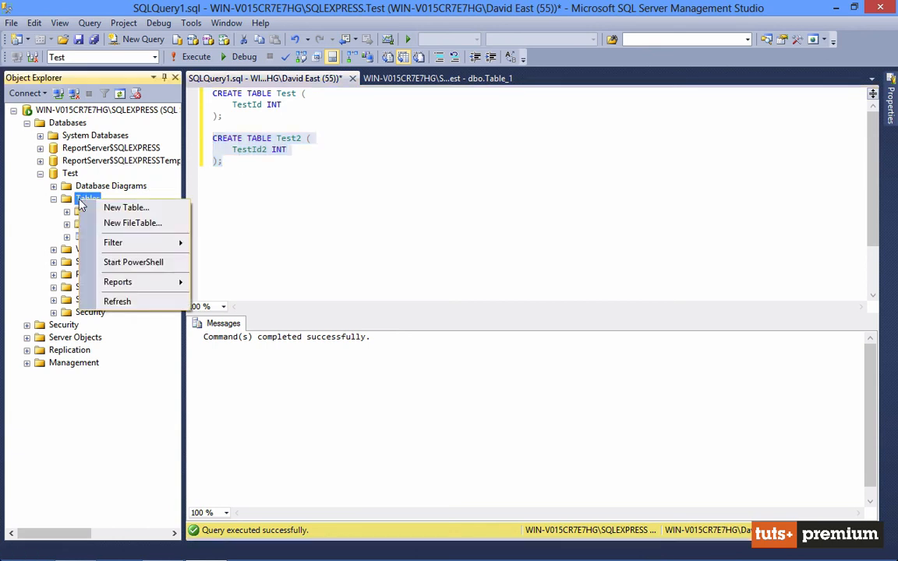
{"action": "left_click", "coordinate": [115, 301]}
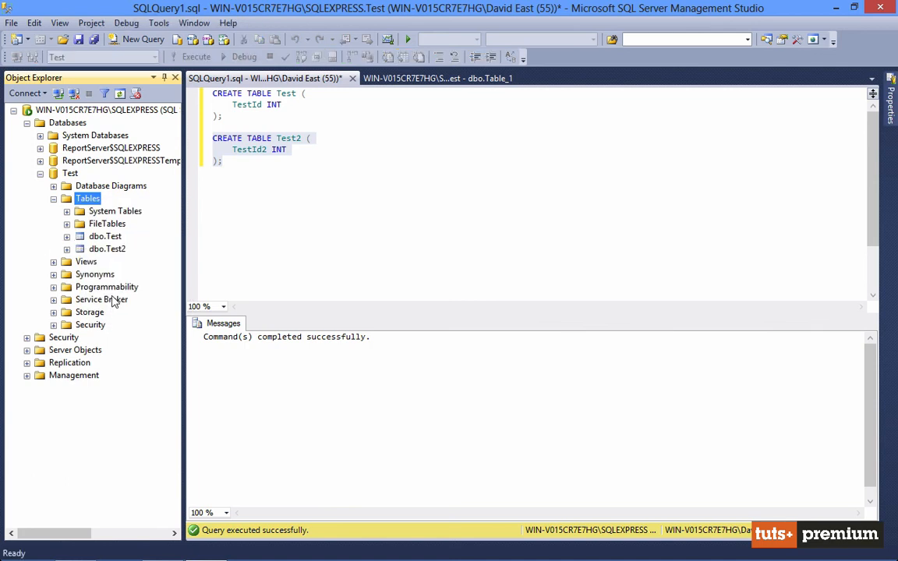
{"action": "left_click", "coordinate": [114, 255]}
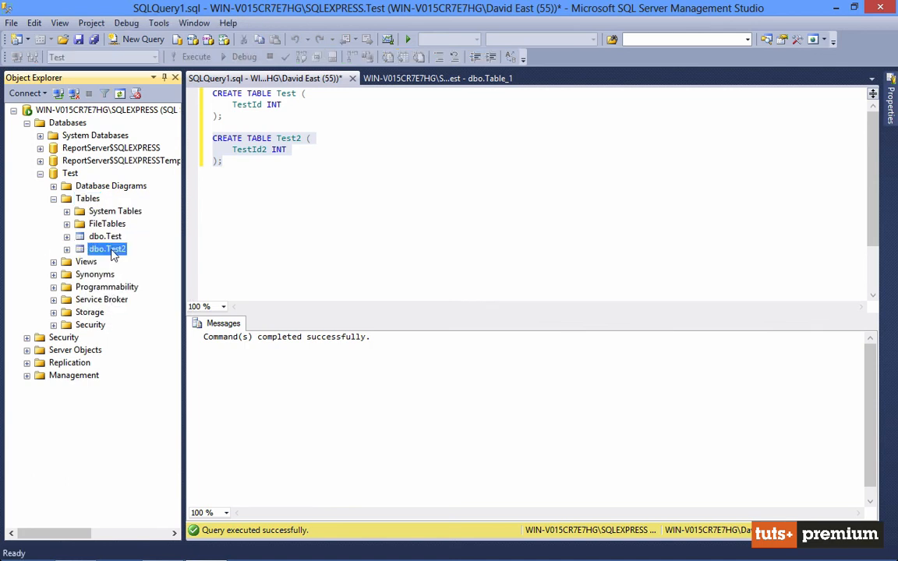
Open the dbo.Test table in the table designer
{"action": "right_click", "coordinate": [106, 237]}
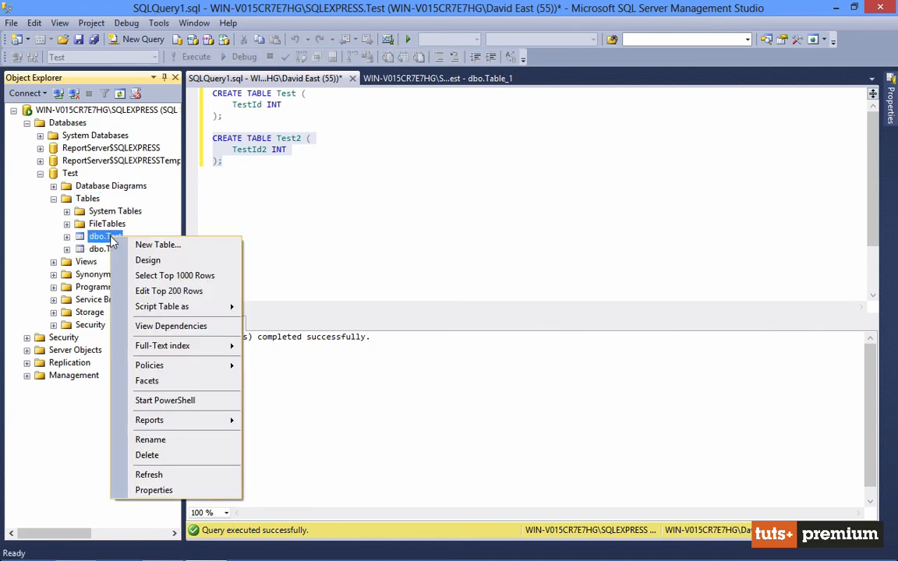
{"action": "left_click", "coordinate": [145, 259]}
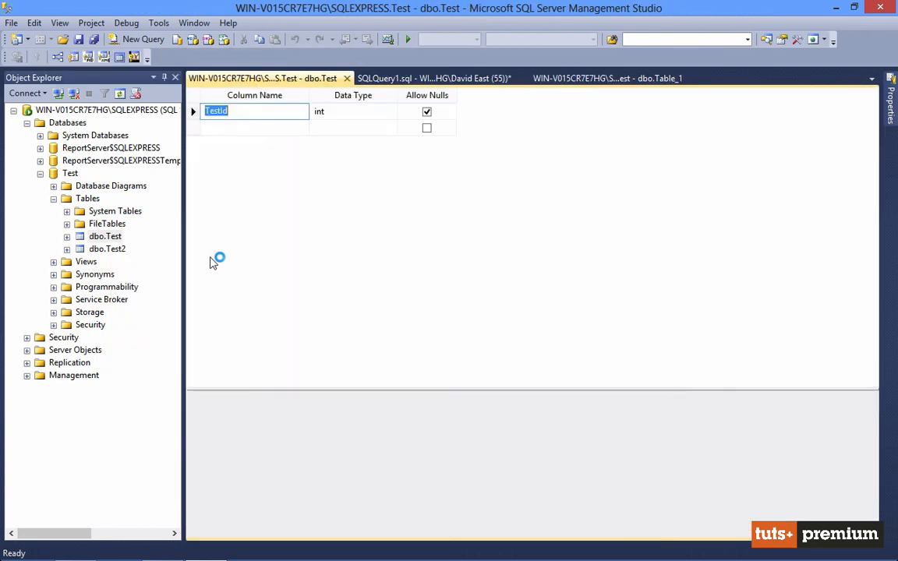